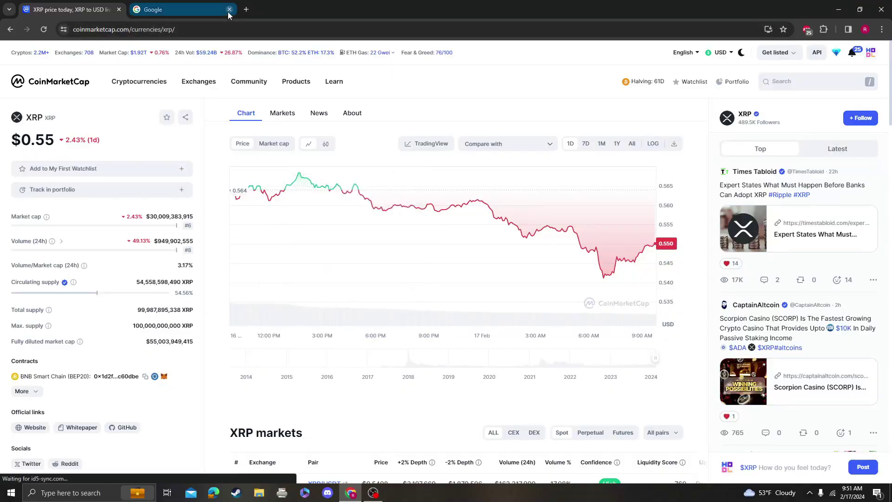
Step: Close the extra Google tab and switch the XRP price chart to the 1Y range
{"action": "left_click", "coordinate": [228, 12]}
{"action": "left_click", "coordinate": [618, 144]}
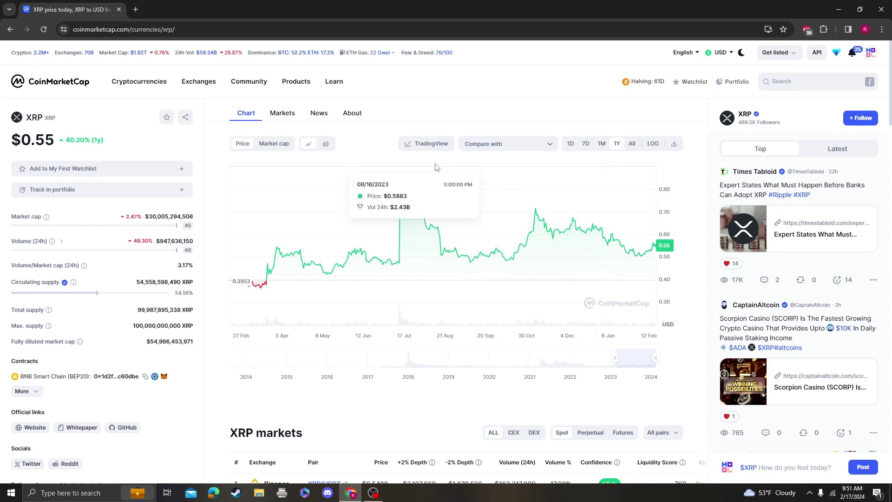
Step: Open the TradingView chart and shift the 2018–2024 daily candles left to leave future space
{"action": "left_click", "coordinate": [431, 144]}
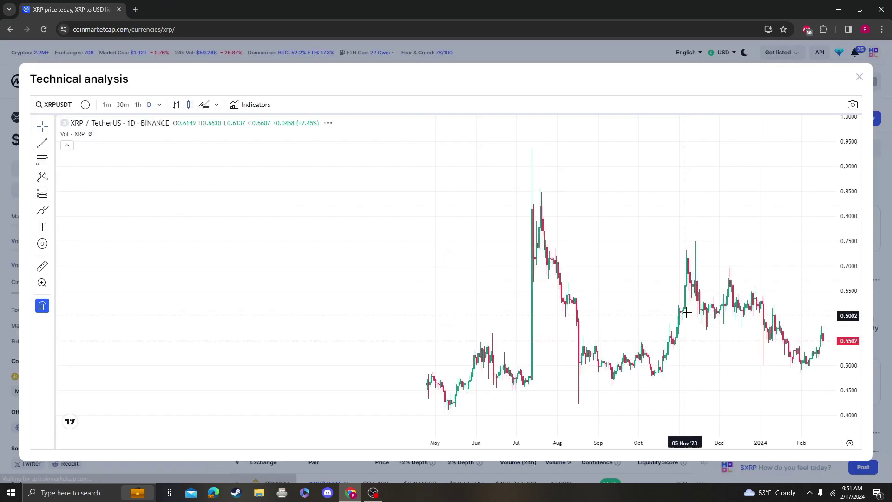
{"action": "scroll", "coordinate": [527, 246], "scroll_direction": "down", "scroll_amount": 3}
{"action": "scroll", "coordinate": [528, 246], "scroll_direction": "down", "scroll_amount": 3}
{"action": "scroll", "coordinate": [597, 244], "scroll_direction": "down", "scroll_amount": 2}
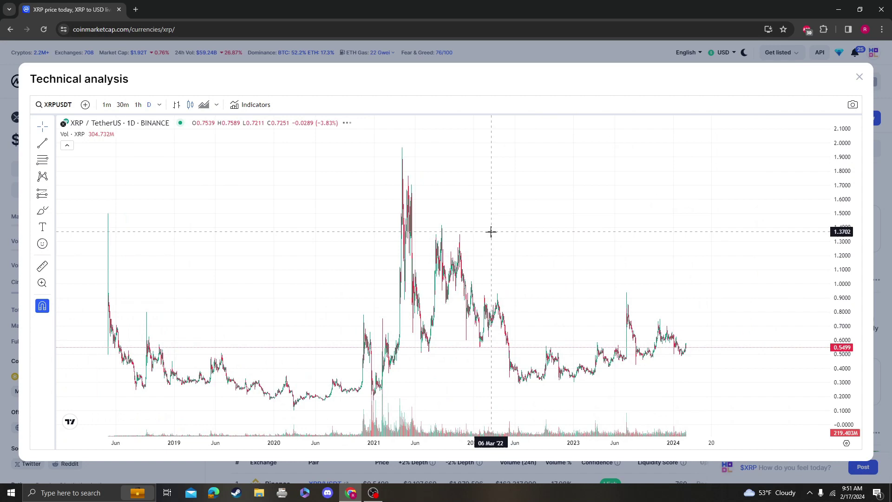
{"action": "scroll", "coordinate": [490, 231], "scroll_direction": "down", "scroll_amount": 1}
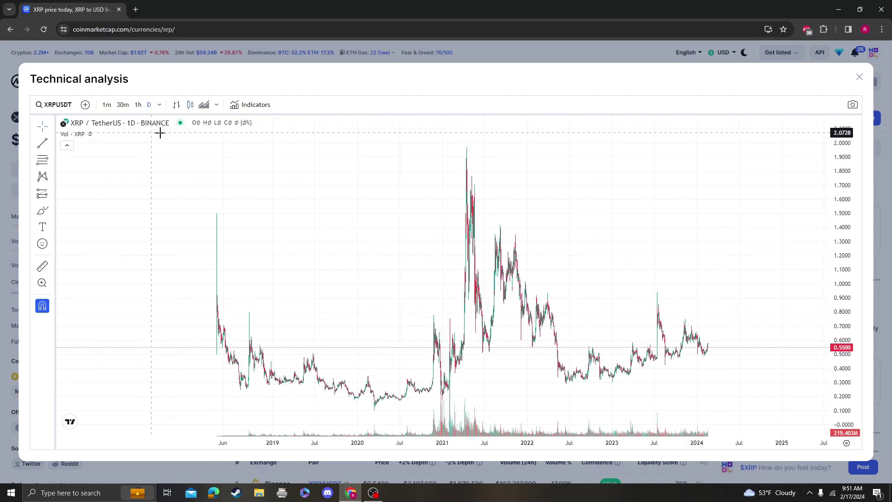
{"action": "left_click_drag", "start_coordinate": [639, 204], "coordinate": [537, 241]}
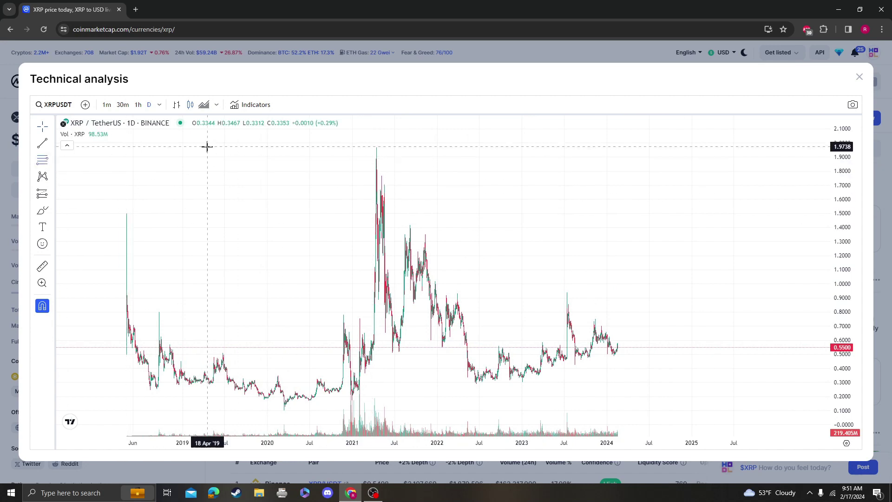
Step: Draw a Fib retracement from the 1.9738 high to the 0.29 low, scaling to show the 3.02 level
{"action": "left_click", "coordinate": [206, 147]}
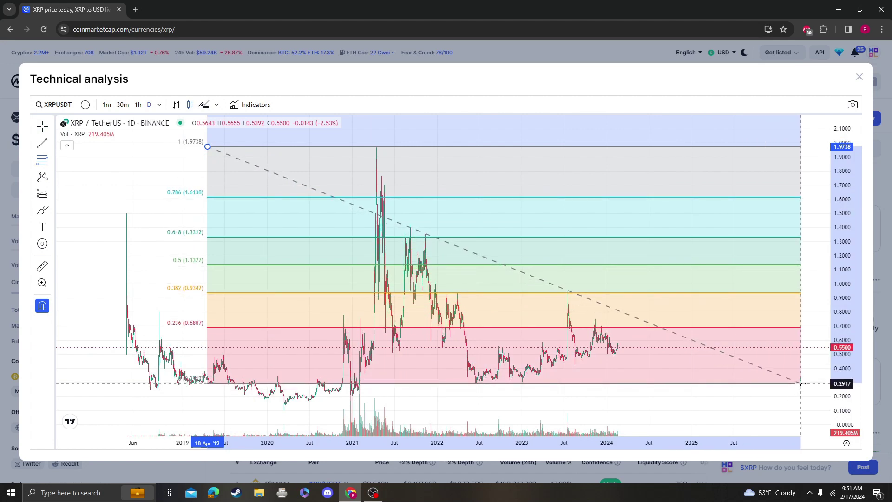
{"action": "left_click", "coordinate": [801, 384]}
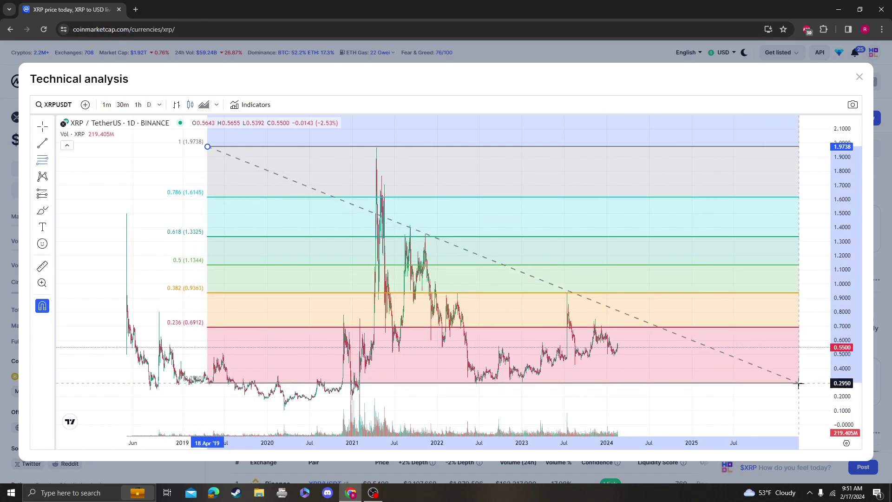
{"action": "left_click", "coordinate": [798, 384]}
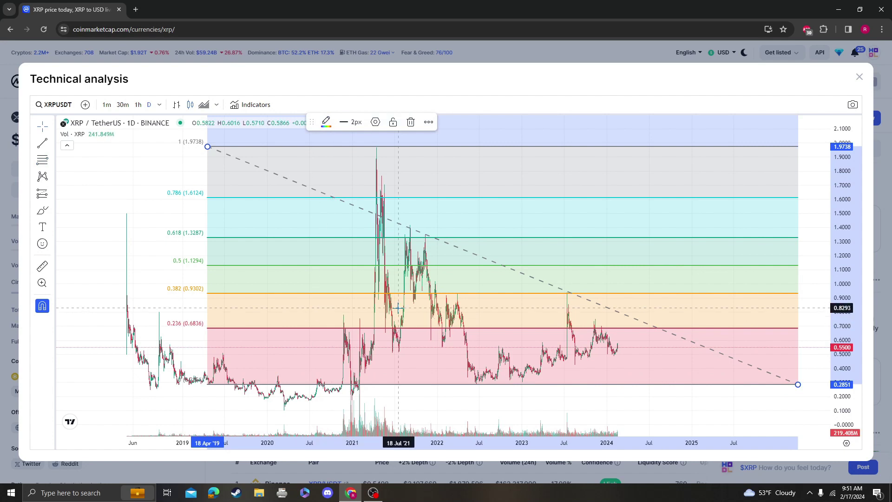
{"action": "left_click_drag", "start_coordinate": [195, 265], "coordinate": [135, 251]}
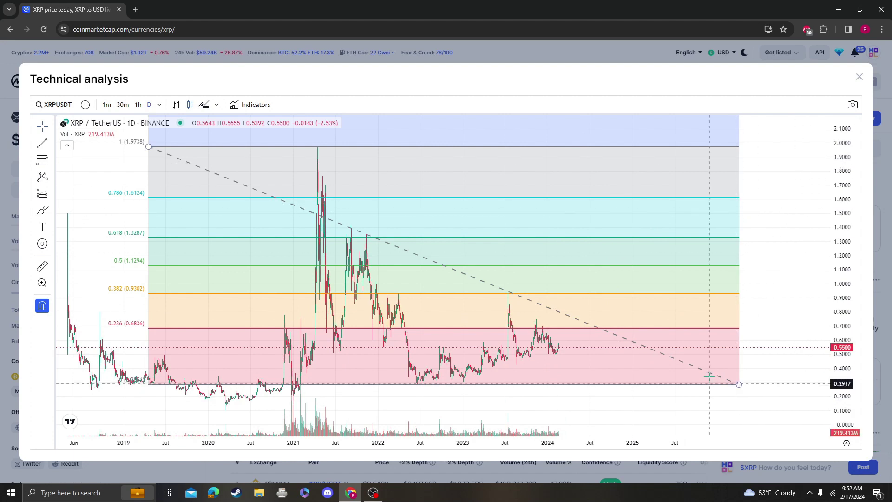
{"action": "left_click_drag", "start_coordinate": [841, 253], "coordinate": [843, 322]}
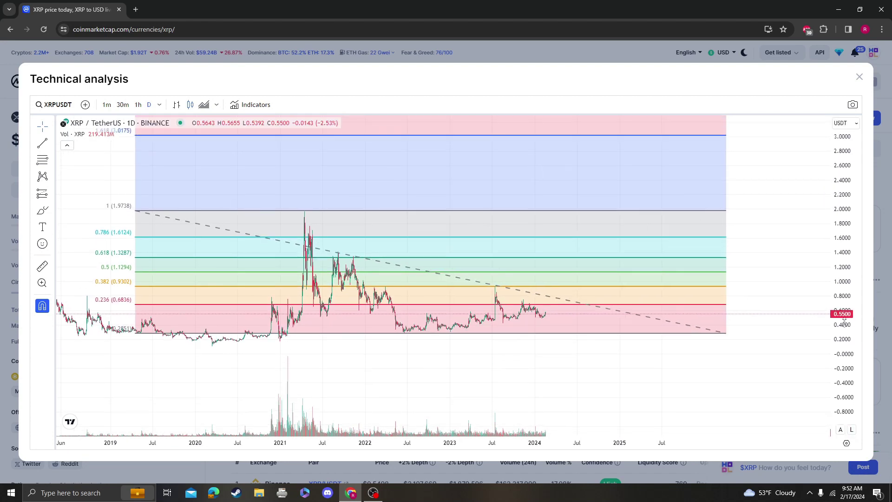
{"action": "left_click_drag", "start_coordinate": [788, 241], "coordinate": [799, 227]}
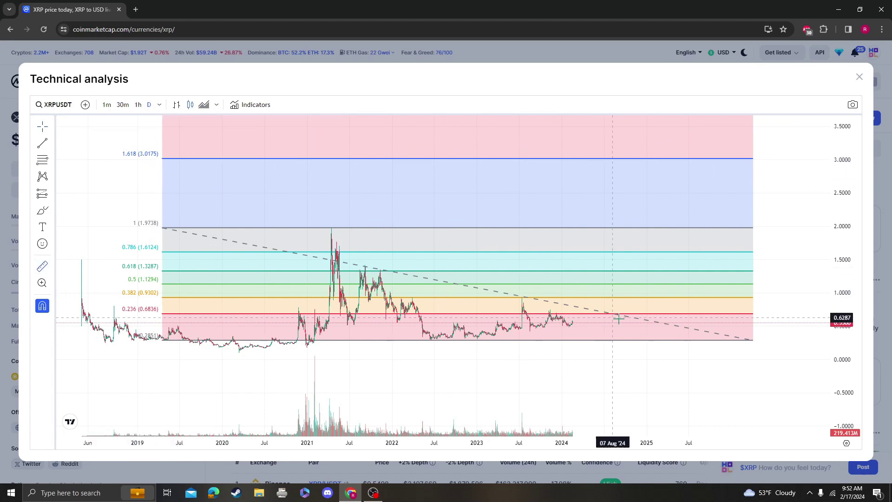
{"action": "left_click", "coordinate": [723, 322], "text": "shift"}
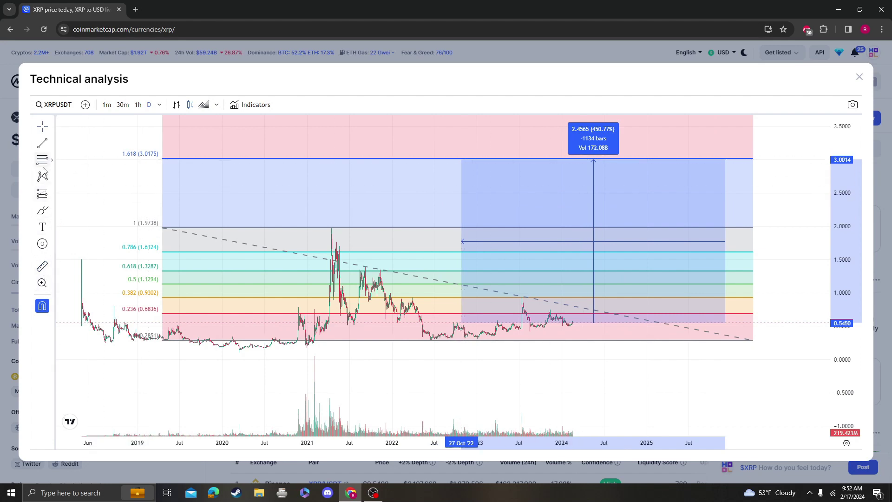
{"action": "left_click", "coordinate": [341, 226]}
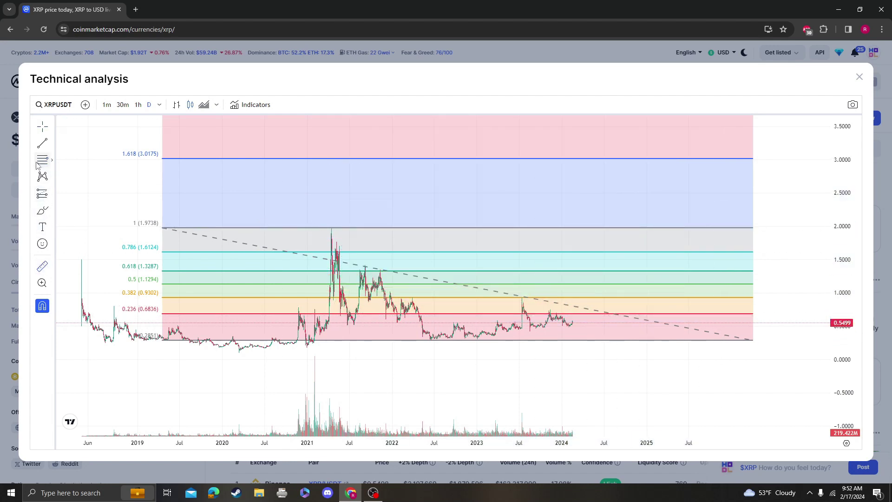
Step: Draw a Fib retracement from the 0.2937 low to the 0.9148 high, deleting the macro one
{"action": "left_click", "coordinate": [784, 340]}
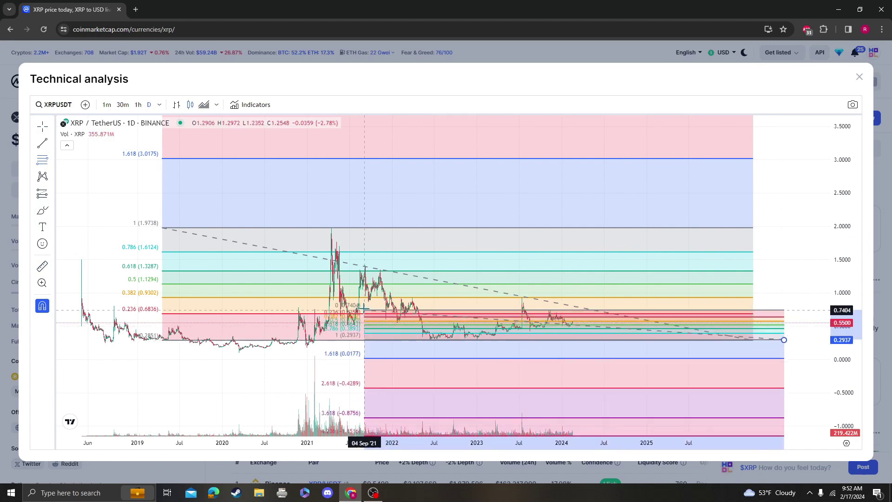
{"action": "left_click", "coordinate": [457, 298]}
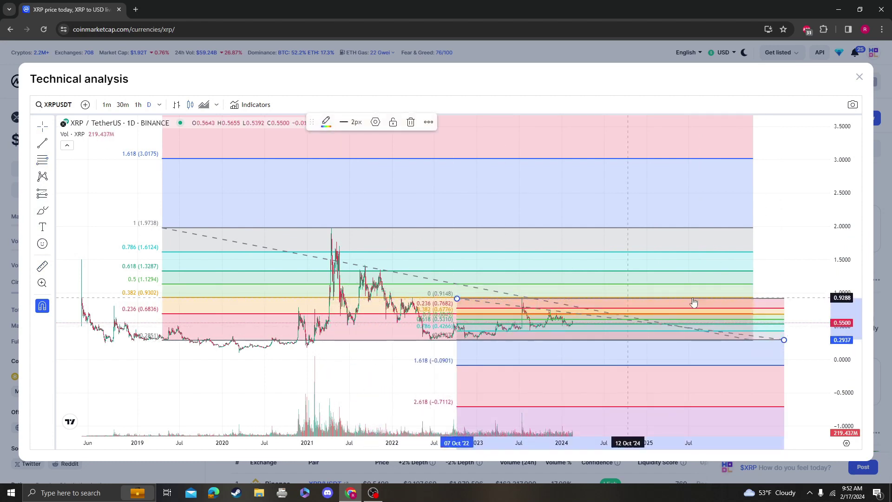
{"action": "key", "text": "Delete"}
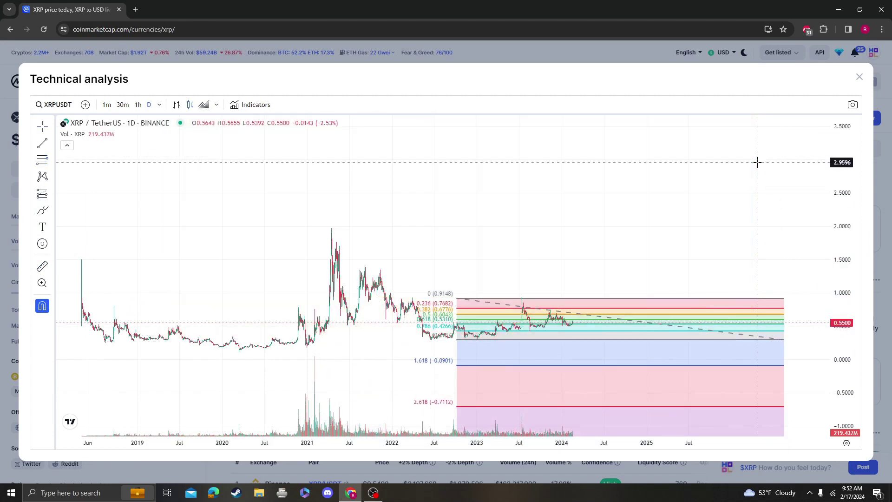
{"action": "scroll", "coordinate": [219, 353], "scroll_direction": "up", "scroll_amount": 2}
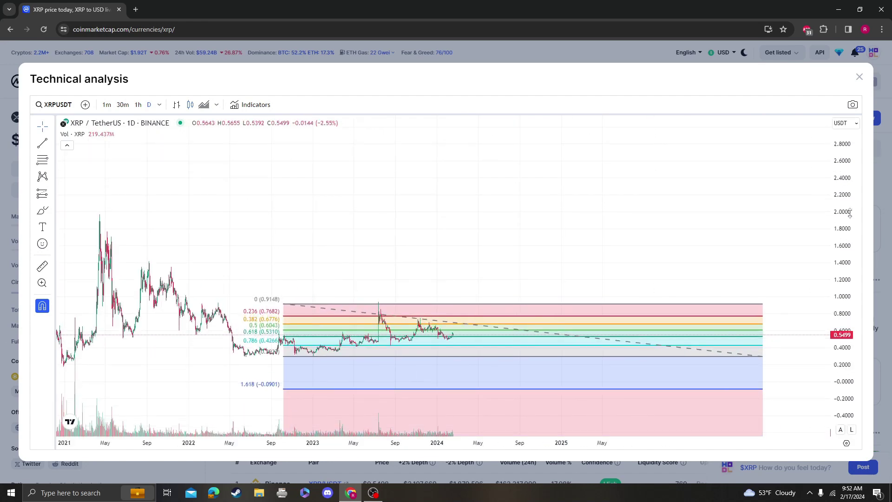
Step: Close the technical analysis chart and set the XRP price chart to 1M, then All
{"action": "left_click", "coordinate": [860, 79]}
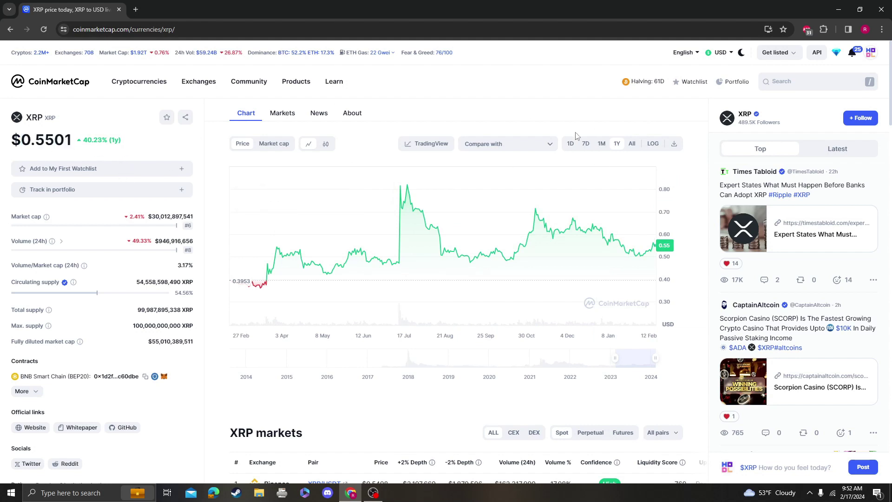
{"action": "left_click", "coordinate": [606, 144]}
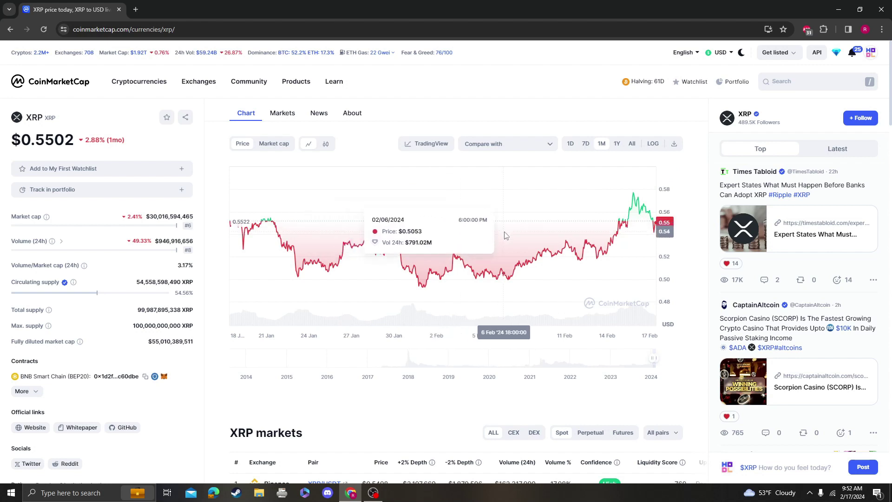
{"action": "left_click", "coordinate": [632, 143]}
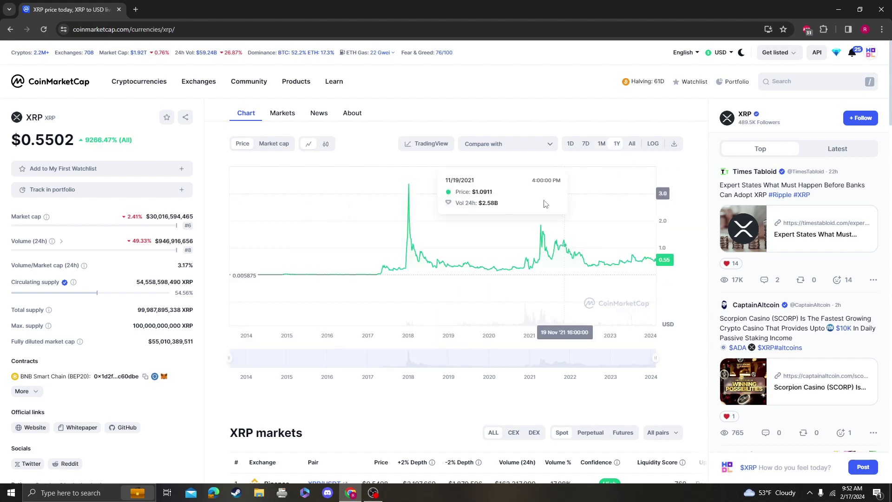